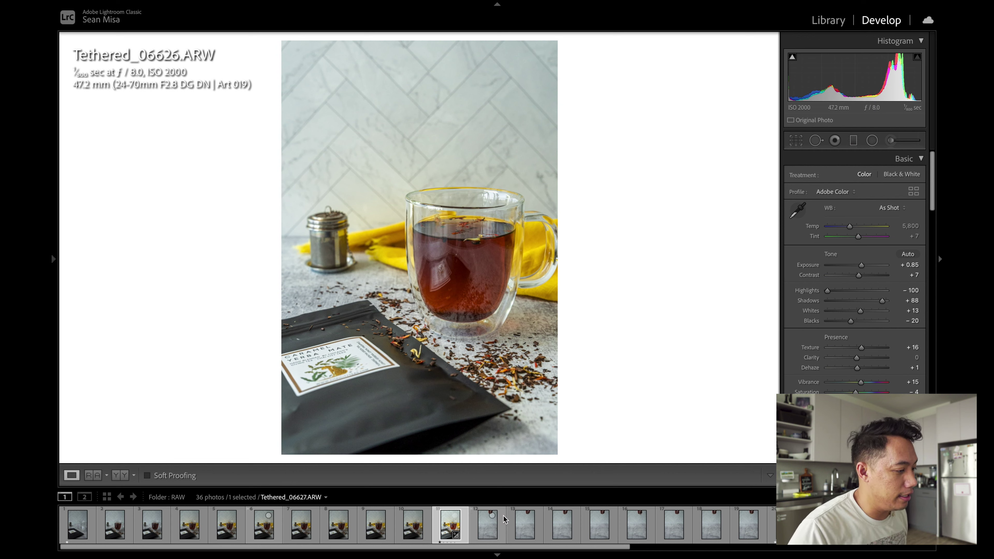
Step: Compare the finished tea mug shot Tethered_06626.ARW with the neighbouring frame and the empty-mug photo at the start of the filmstrip
key("Left")
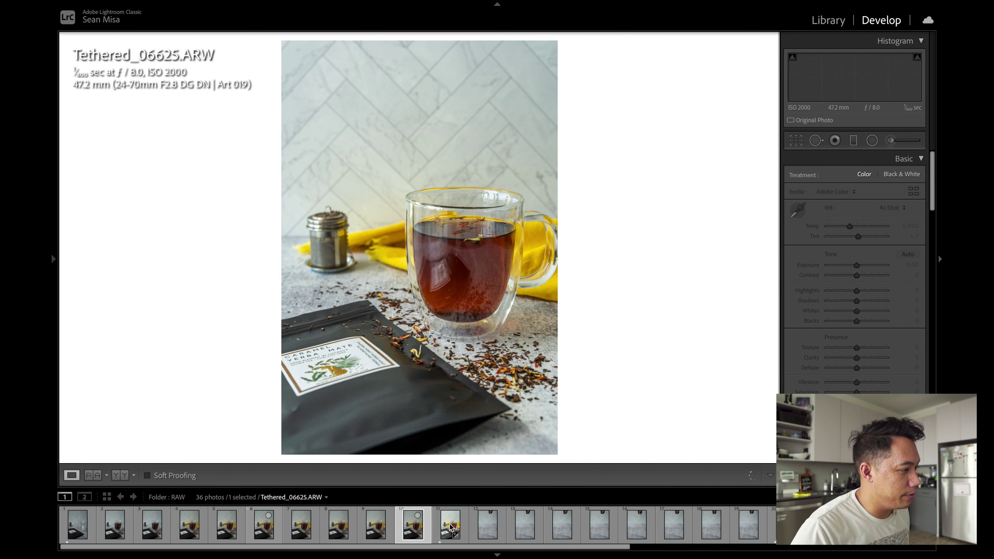
left_click(451, 526)
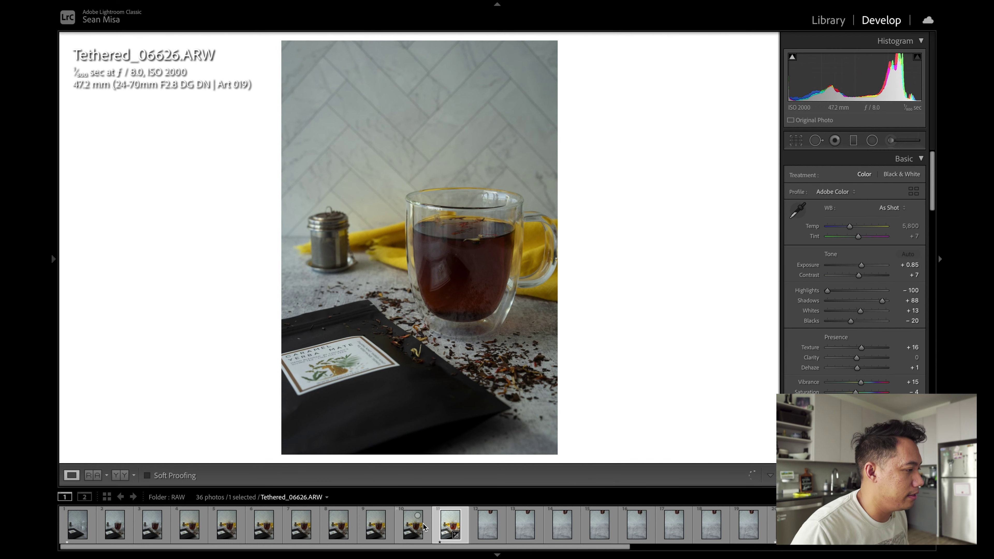
left_click(77, 527)
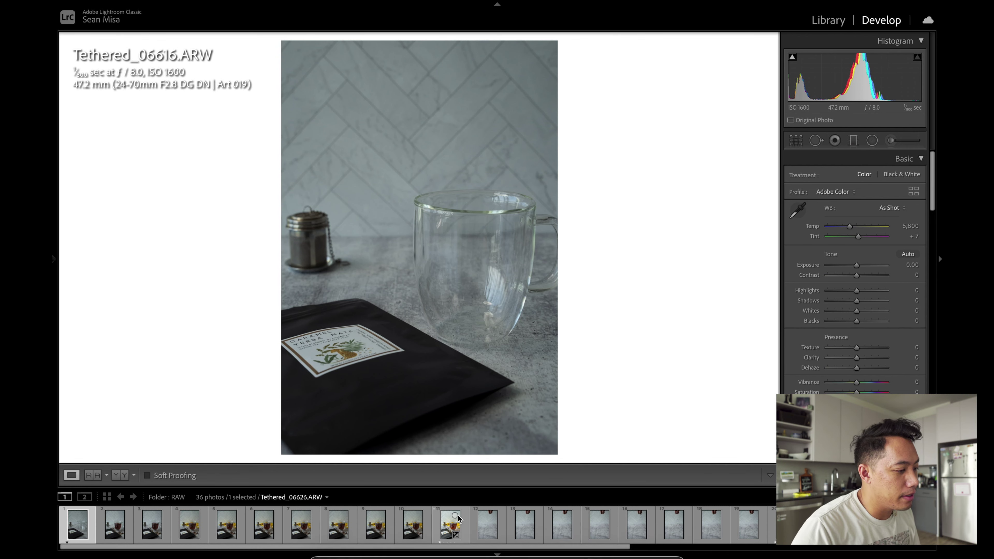
left_click(447, 528)
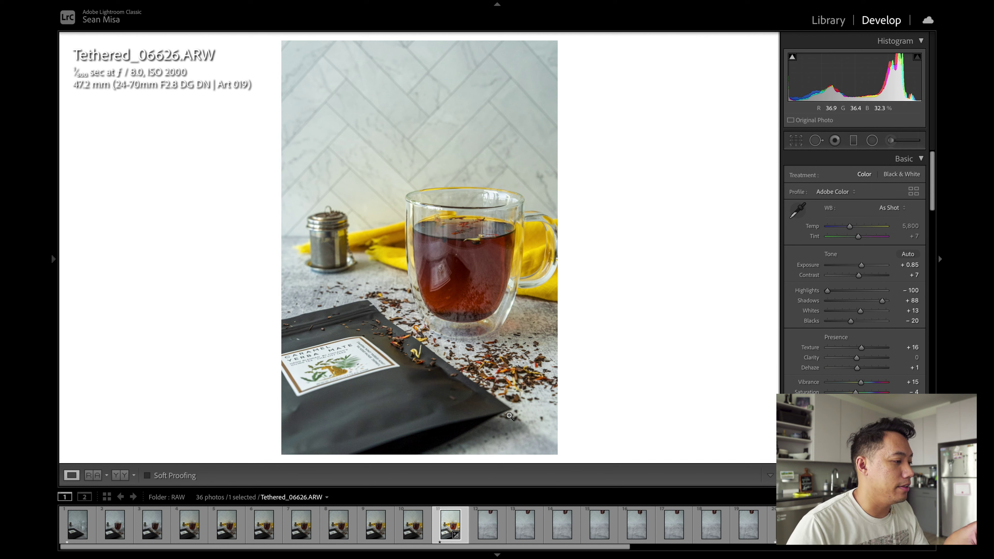
Step: Select Tethered_06626.ARW and the tea-sprinkling photo Tethered_06643.ARW, and open both as layers in Photoshop
scroll(769, 529, "down", 2)
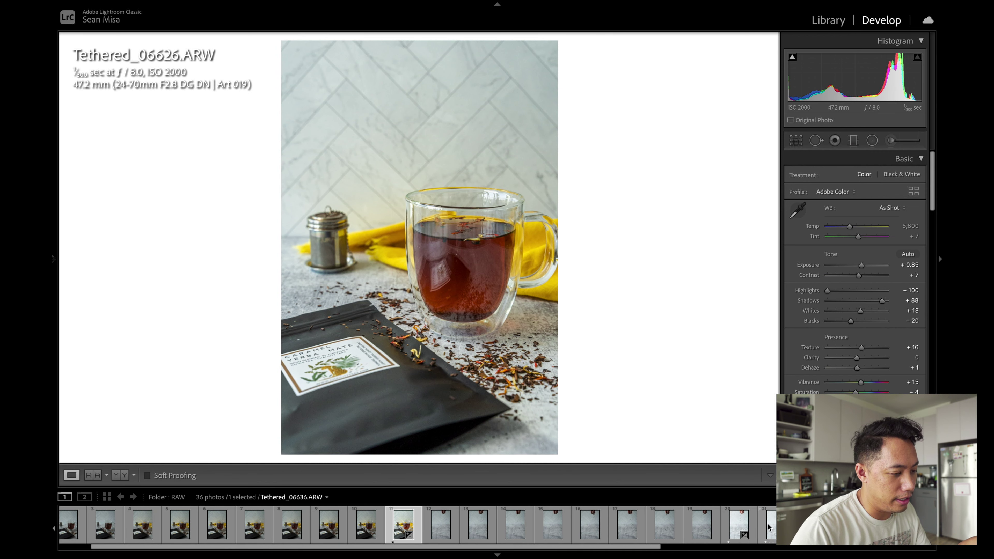
left_click(730, 526)
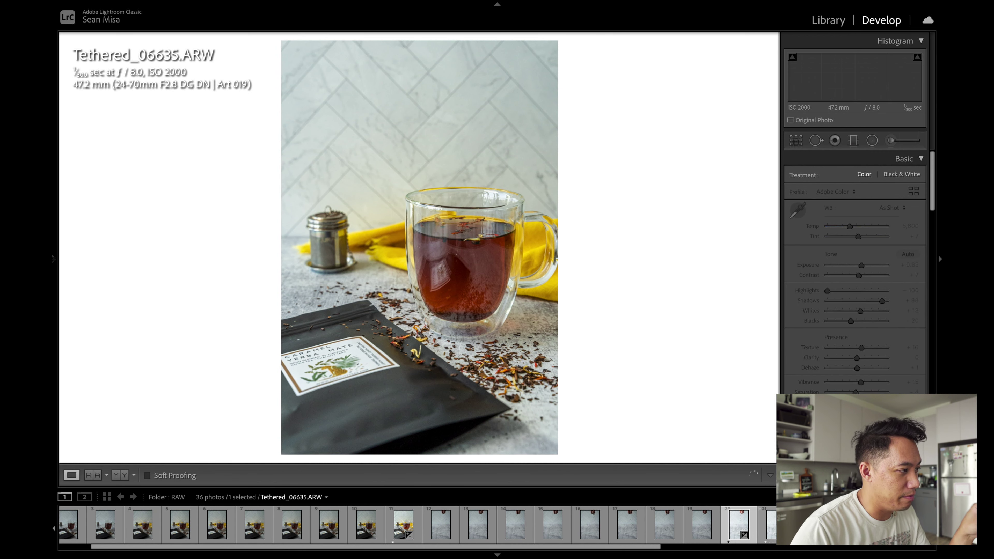
left_click(773, 527)
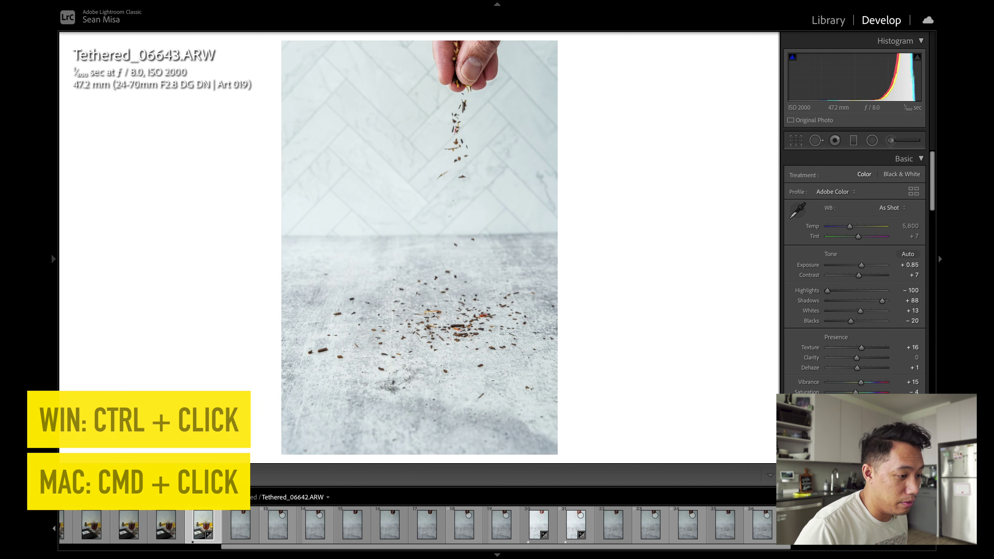
right_click(199, 522)
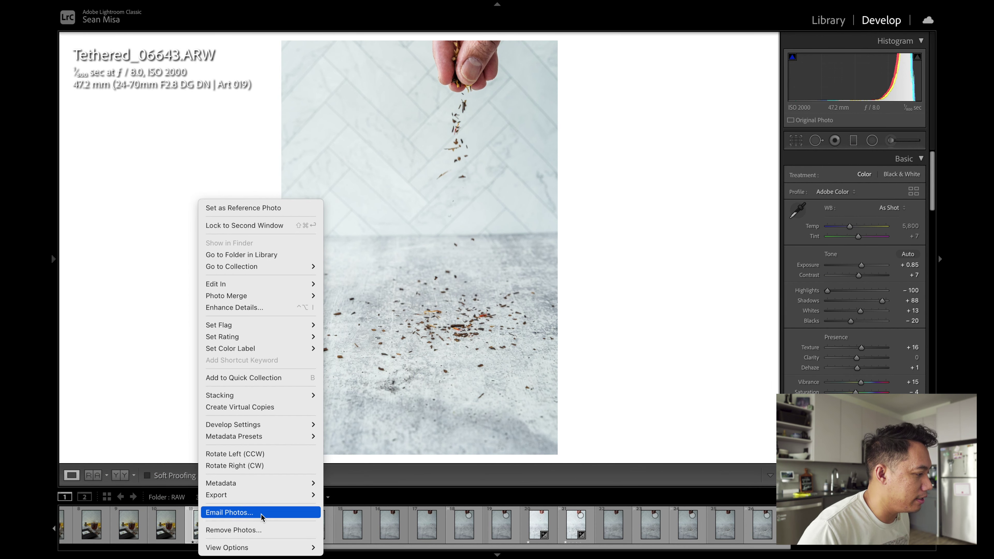
mouse_move(268, 397)
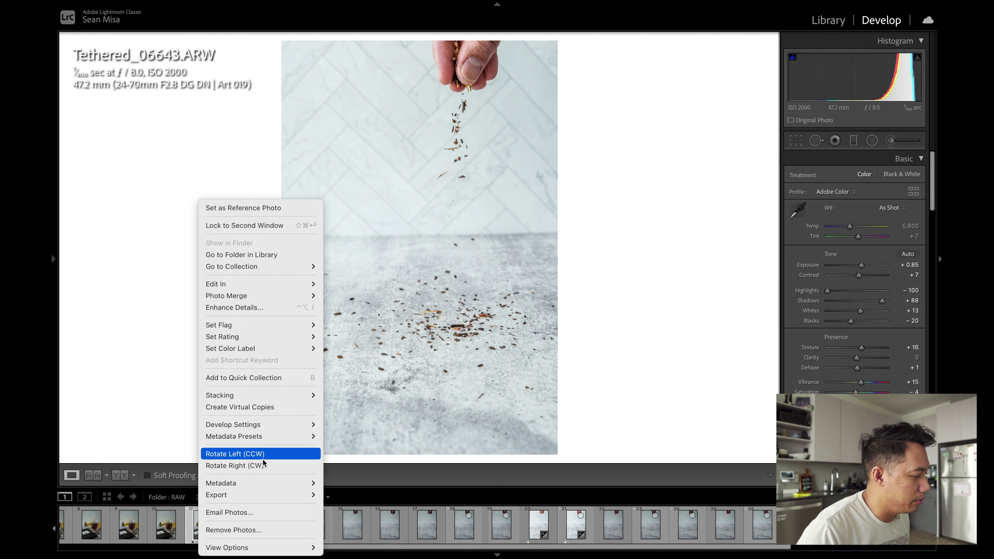
mouse_move(277, 288)
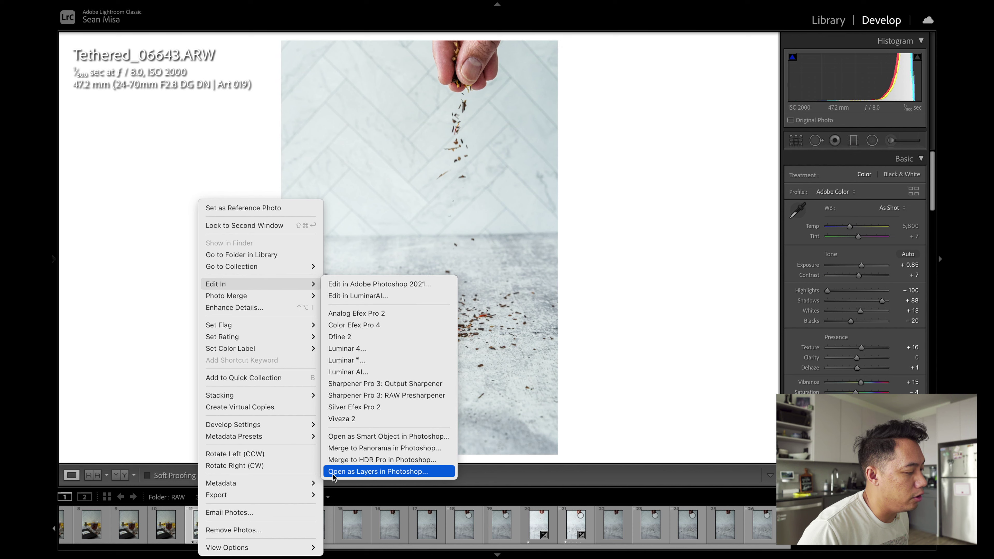
left_click(363, 471)
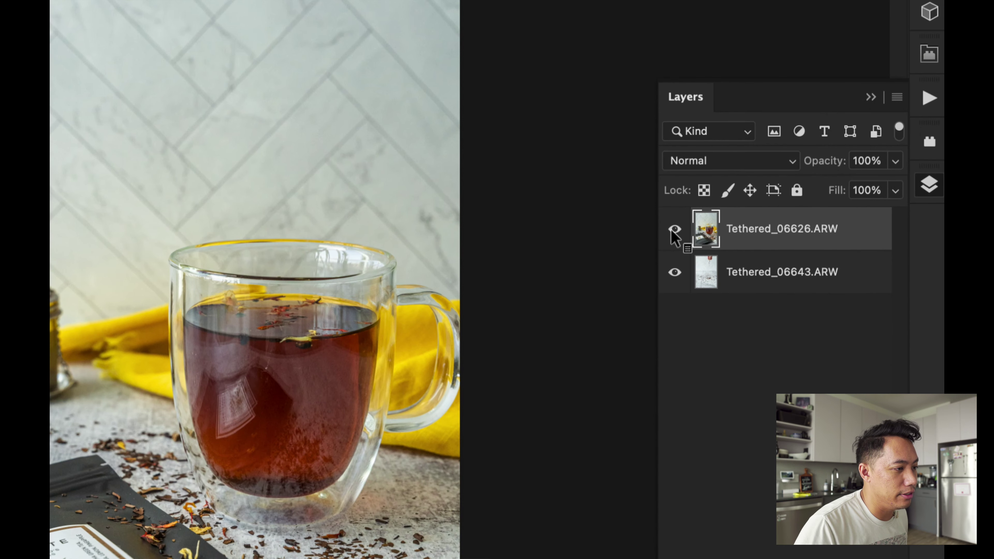
Step: Move the Tethered_06626.ARW layer below Tethered_06643.ARW and leave both layers visible
right_click(673, 235)
left_click(627, 223)
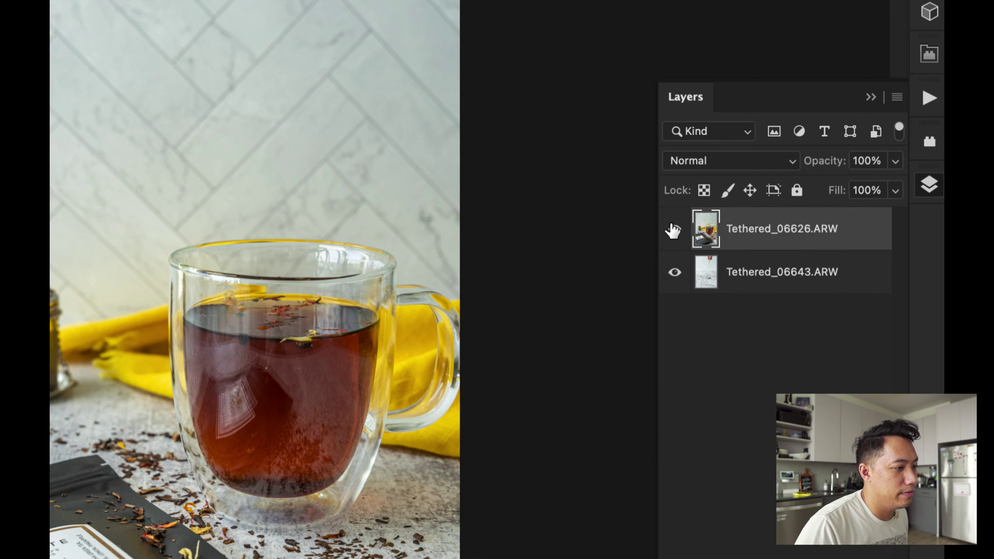
left_click(675, 230)
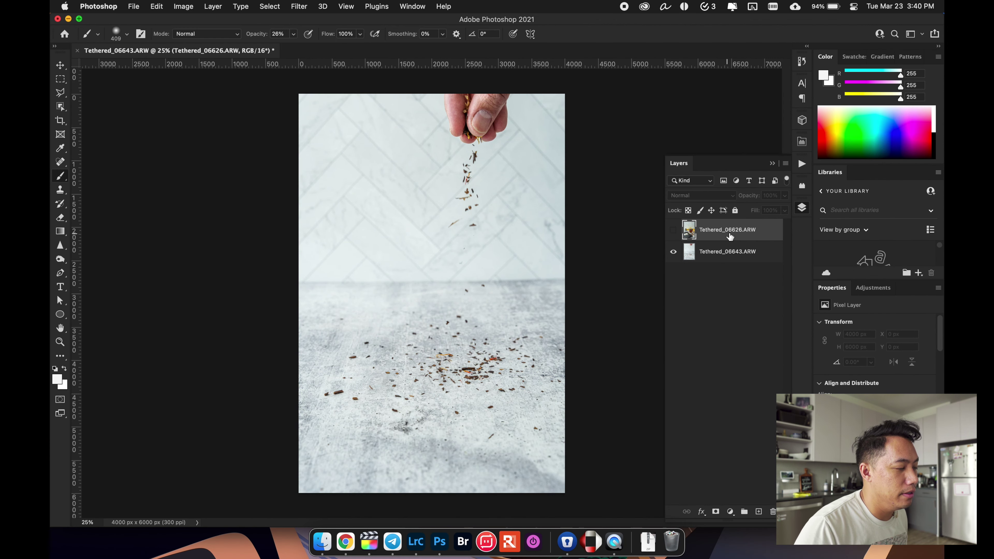
left_click_drag(748, 233, 721, 259)
left_click(672, 252)
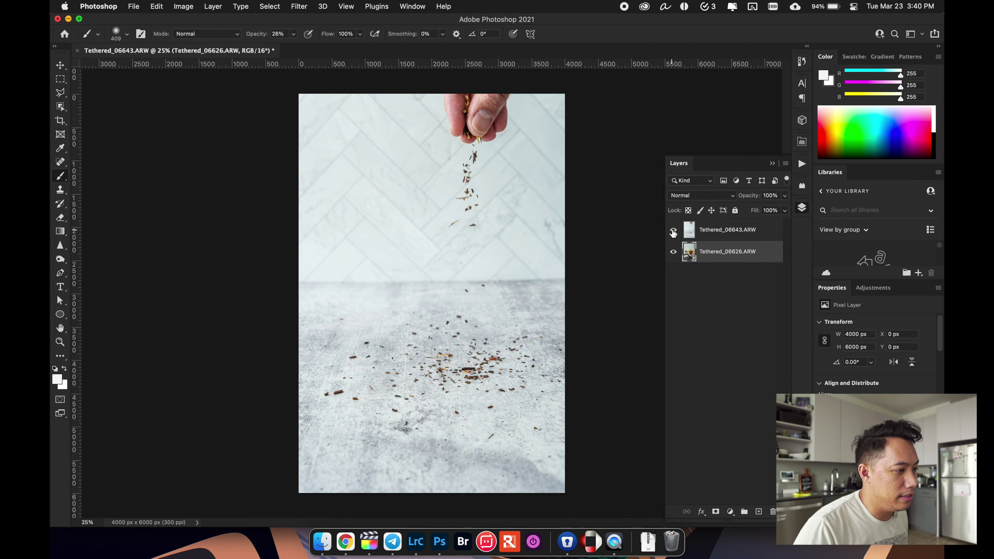
Step: Compare the Tethered_06643.ARW layer on and off, and add a white layer mask to it
left_click(759, 233)
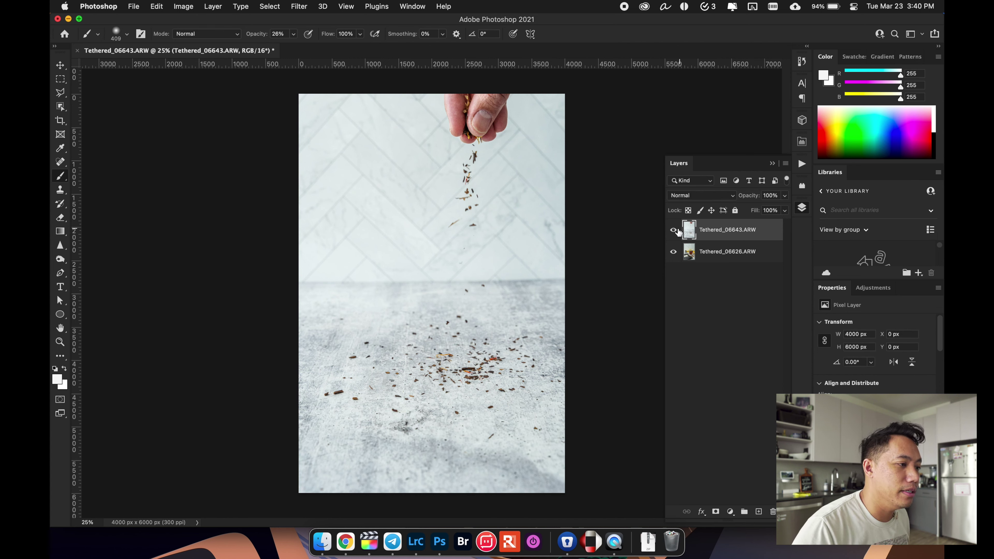
left_click(674, 232)
left_click(675, 234)
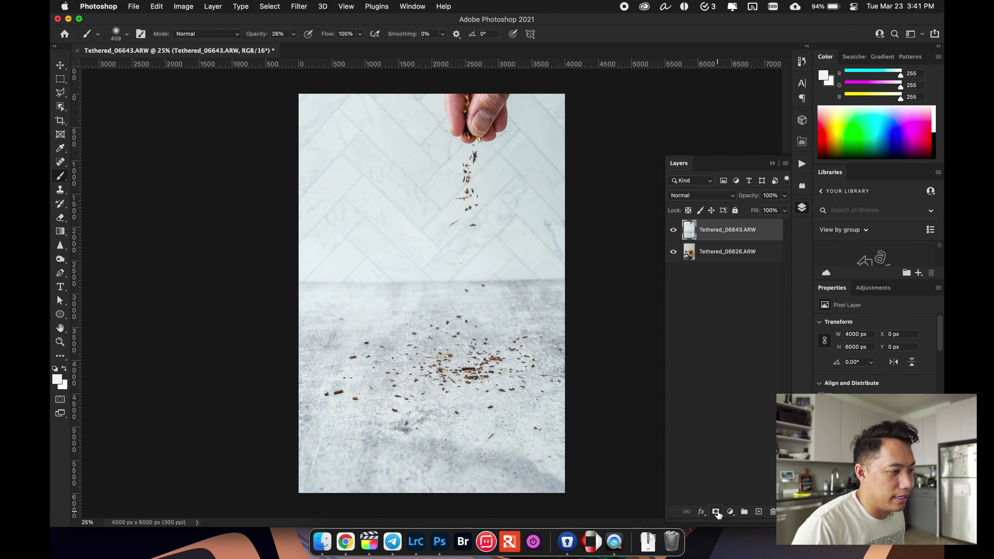
left_click(715, 512)
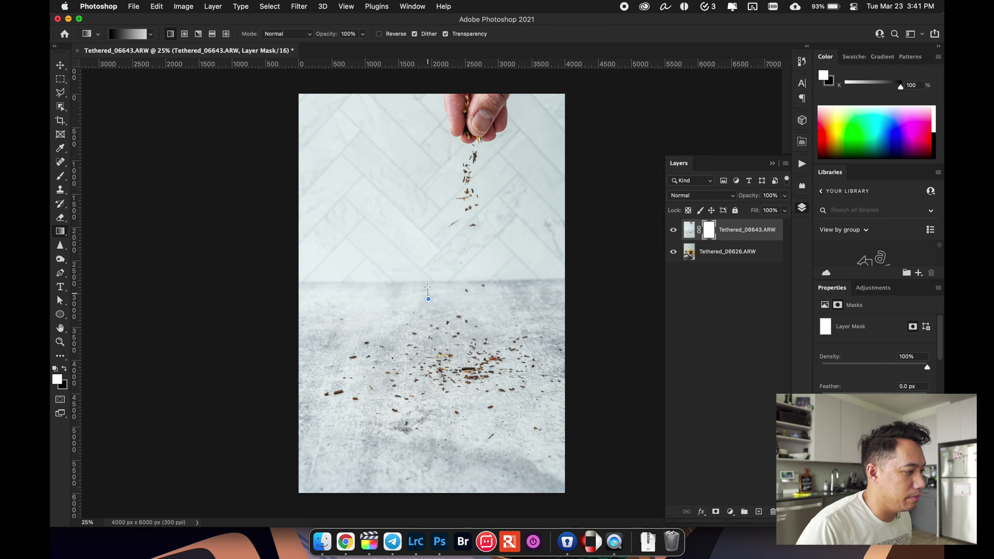
Step: Apply vertical black-to-white gradients to the layer mask, blending the hand and falling tea above the mug into the lower photo
left_click_drag(428, 258, 428, 259)
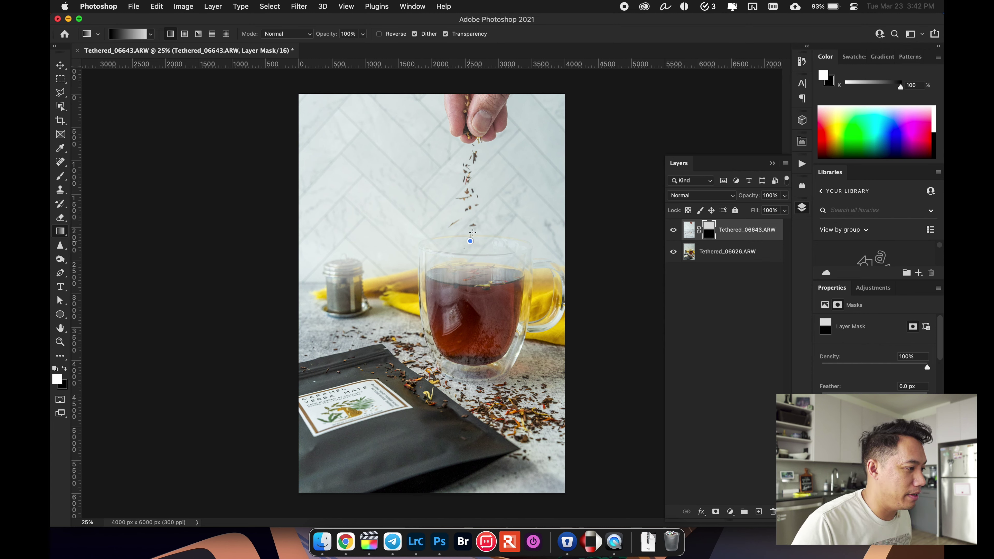
left_click_drag(473, 209, 473, 209)
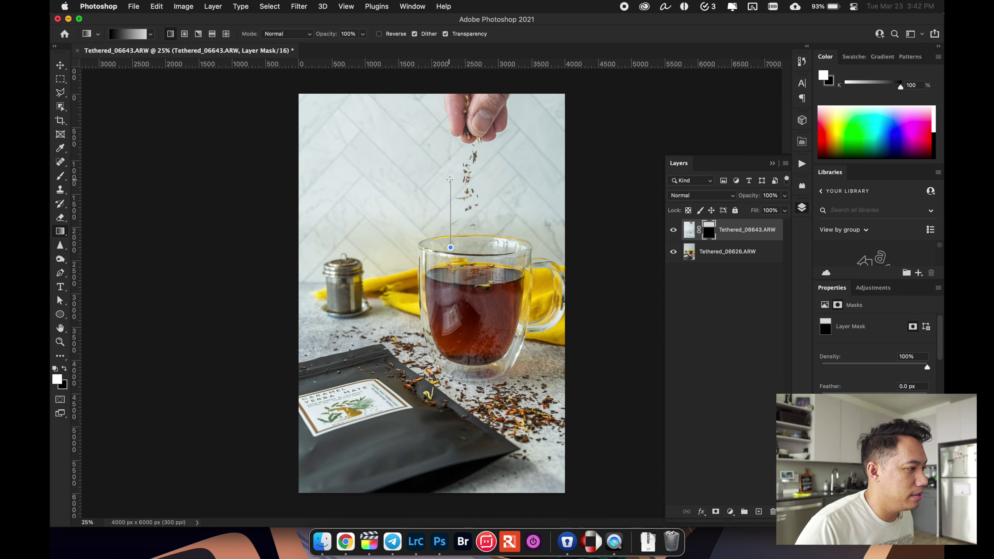
left_click_drag(450, 180, 450, 179)
scroll(431, 293, "up", 1)
left_click_drag(401, 284, 399, 221)
left_click_drag(388, 266, 398, 192)
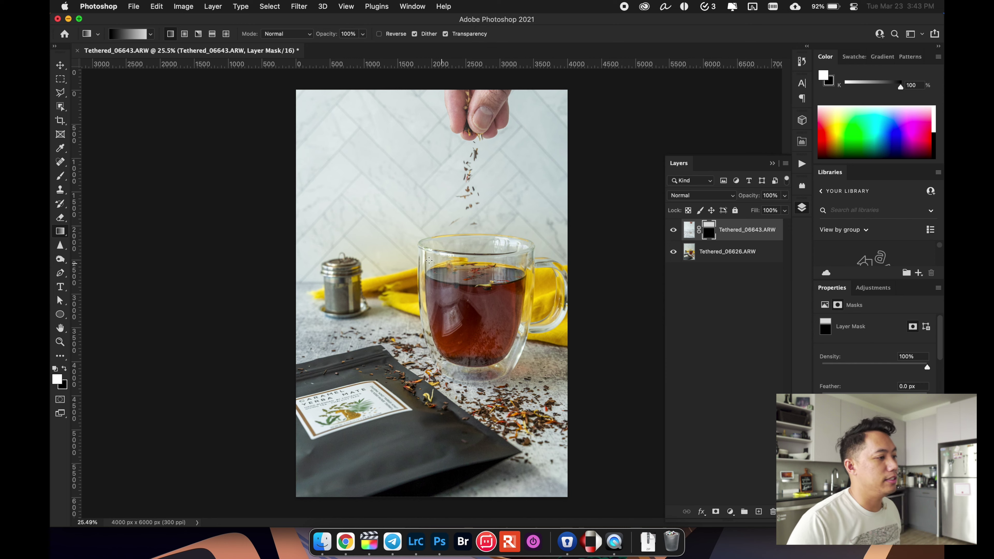
left_click_drag(382, 285, 393, 206)
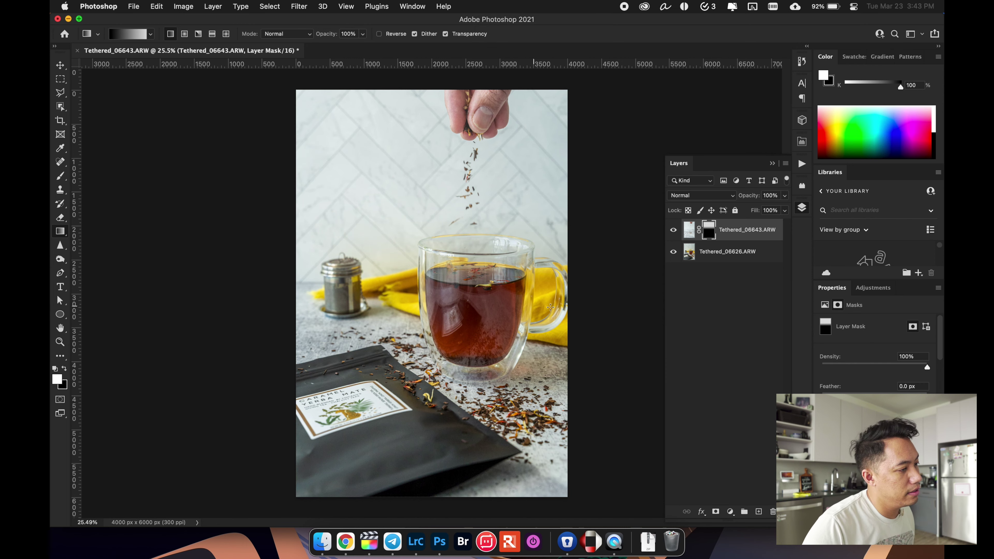
key("v")
scroll(497, 251, "up", 3)
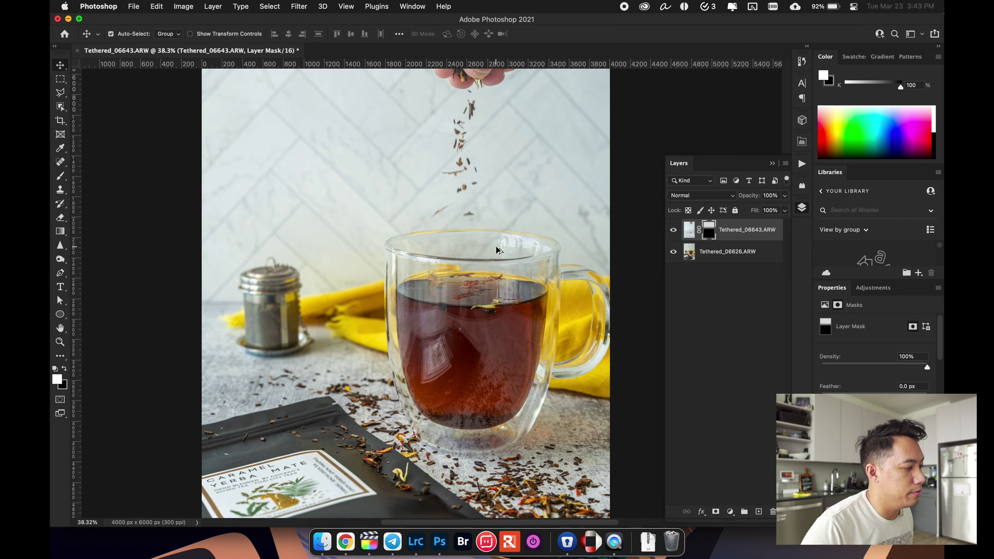
scroll(511, 250, "down", 3)
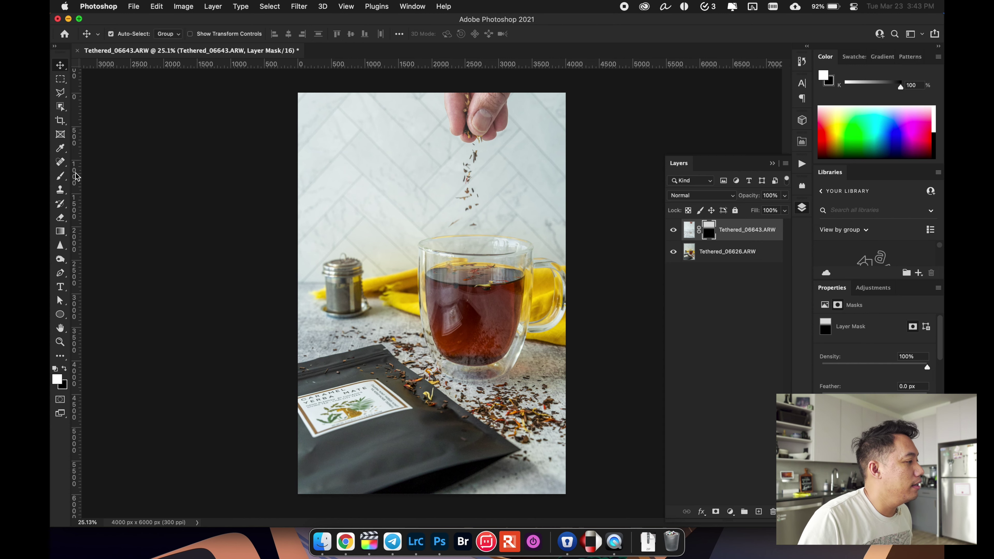
Step: Paint white on the mask over the tea infuser with a larger brush at 100% opacity, and undo the stroke
left_click(60, 178)
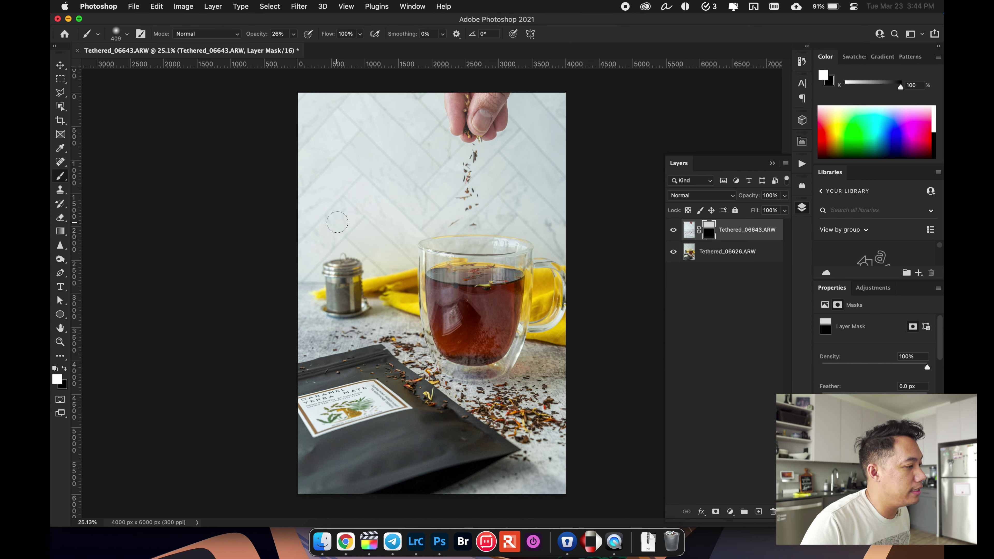
left_click_drag(338, 216, 369, 245)
left_click_drag(266, 33, 290, 36)
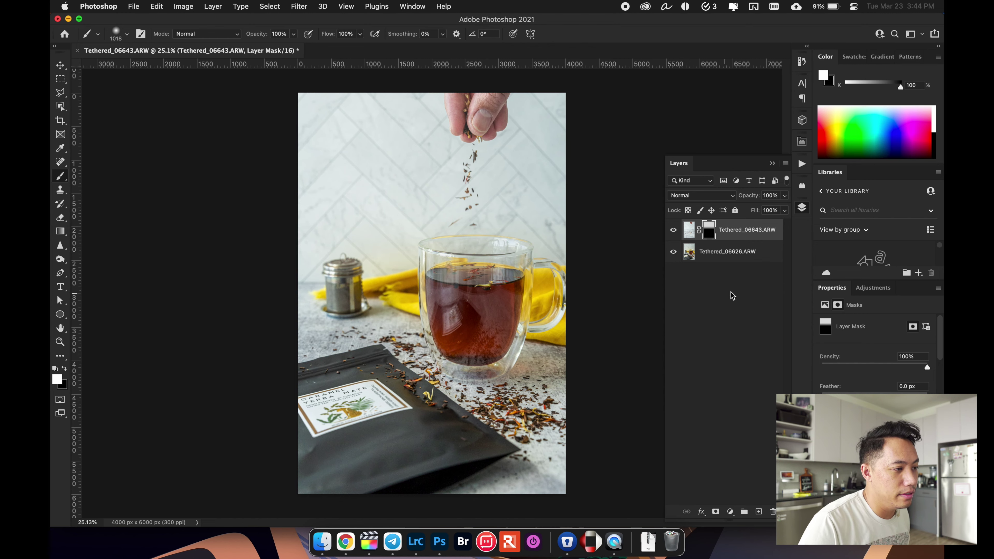
mouse_move(298, 249)
left_mouse_down()
mouse_move(339, 265)
mouse_move(344, 250)
mouse_move(338, 271)
left_mouse_up()
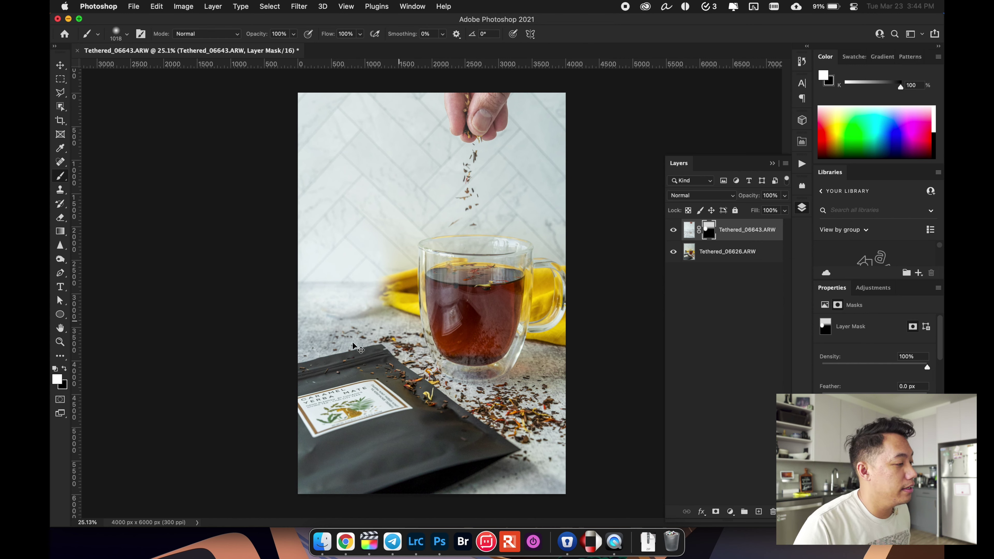
key("super+z")
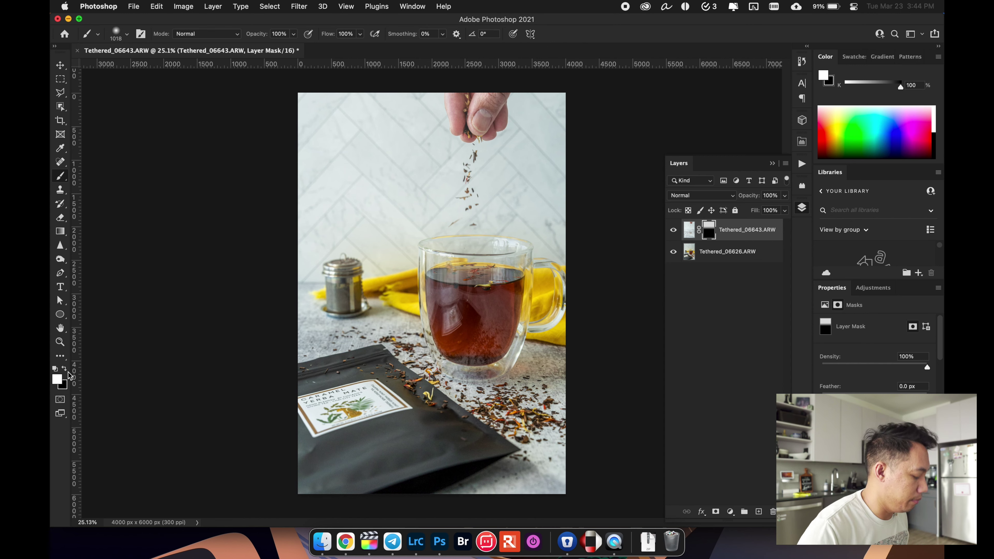
Step: Paint black on the mask over the hand and falling tea, undo the stroke, and restore white as foreground colour
key("x")
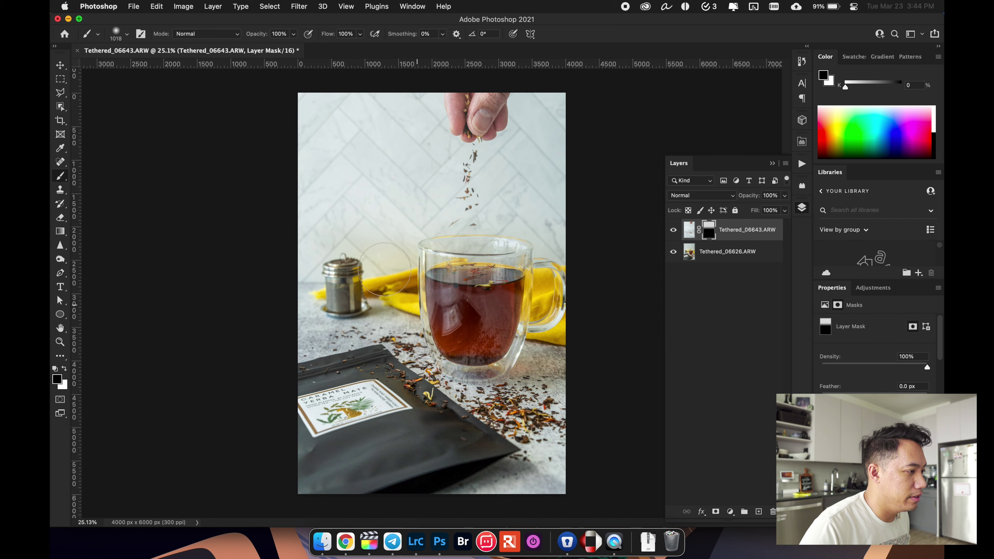
mouse_move(391, 223)
left_mouse_down()
mouse_move(386, 152)
mouse_move(372, 136)
mouse_move(332, 208)
mouse_move(349, 165)
mouse_move(406, 194)
mouse_move(428, 223)
mouse_move(412, 140)
mouse_move(477, 221)
mouse_move(451, 106)
mouse_move(537, 201)
mouse_move(452, 58)
mouse_move(595, 152)
left_mouse_up()
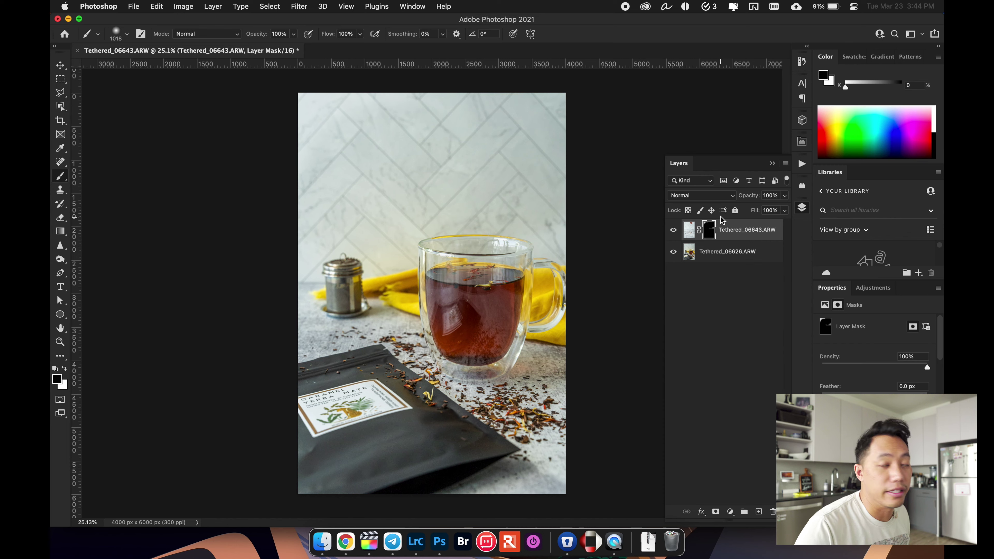
key("super+z")
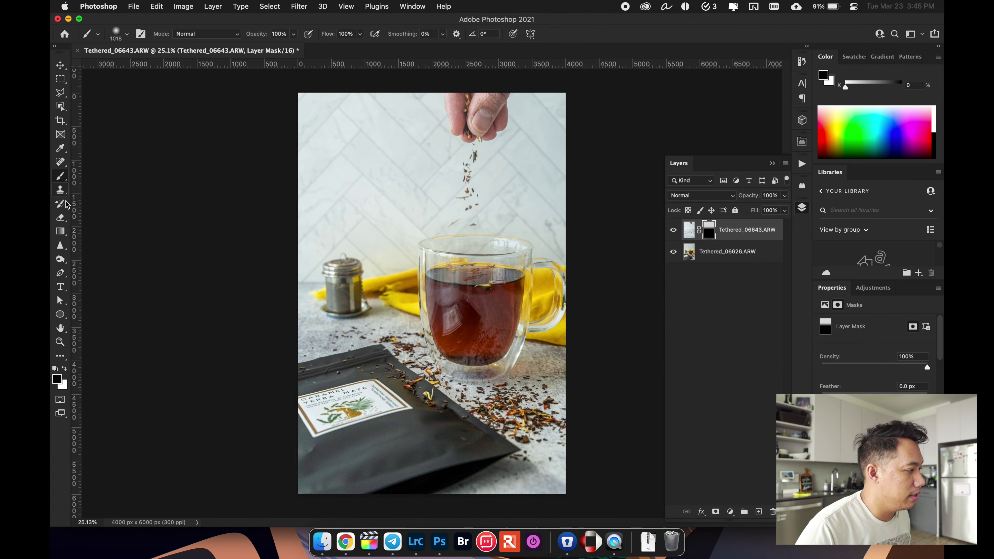
key("x")
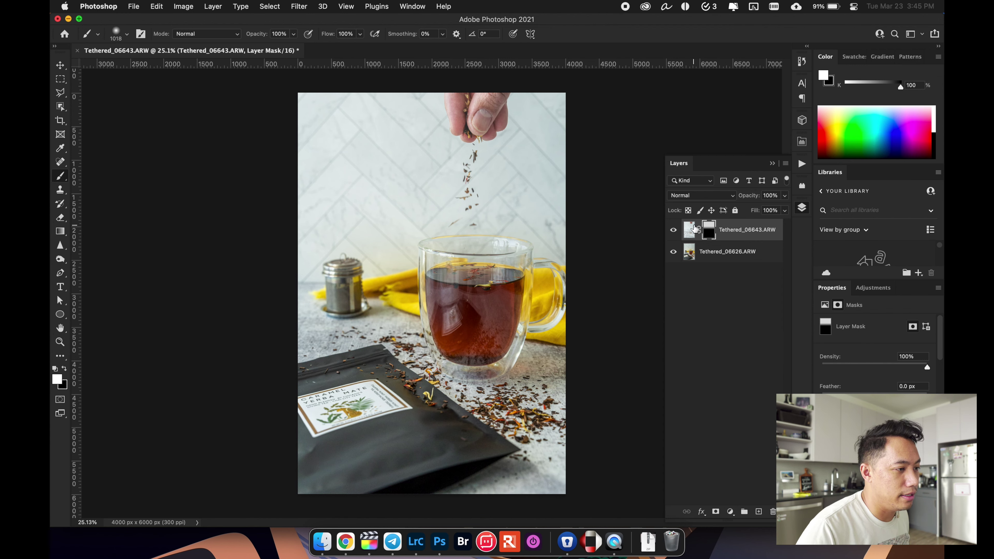
Step: Set the brush opacity to 33% and softly paint white on the mask over the tiled wall beside the falling tea
left_click_drag(321, 189, 335, 188)
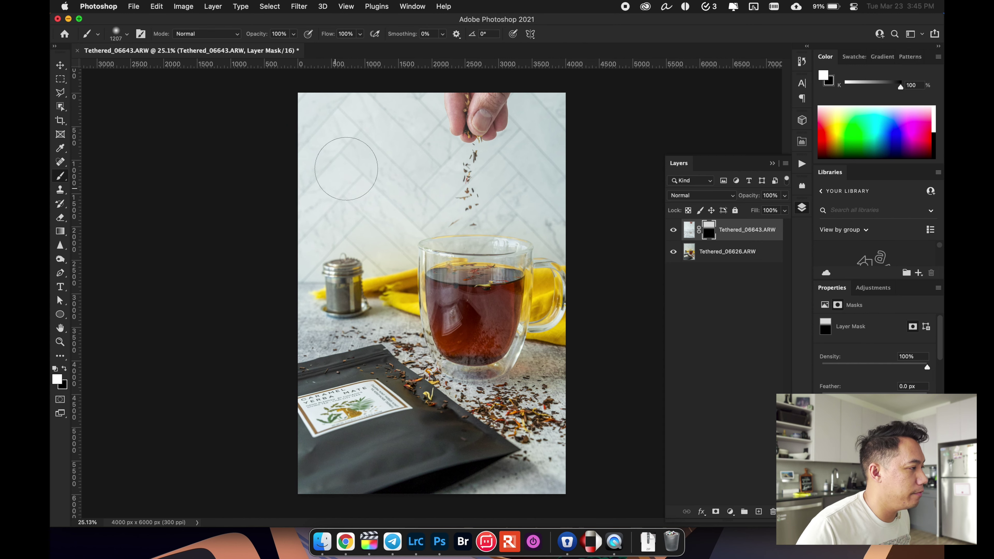
mouse_move(254, 38)
left_mouse_down()
mouse_move(228, 40)
mouse_move(265, 38)
mouse_move(246, 32)
mouse_move(255, 35)
left_mouse_up()
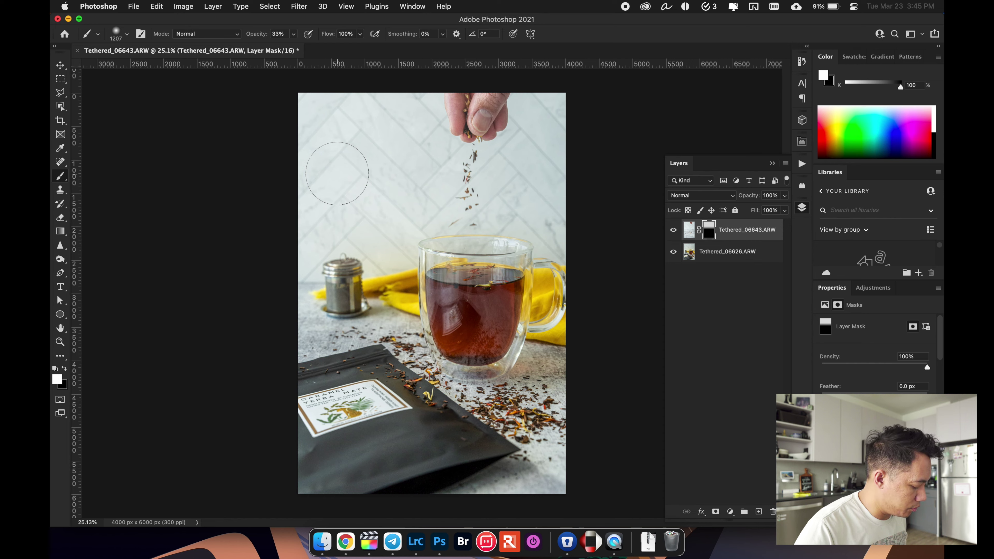
mouse_move(366, 187)
left_mouse_down()
mouse_move(388, 187)
mouse_move(332, 192)
mouse_move(375, 188)
mouse_move(388, 246)
mouse_move(361, 160)
mouse_move(379, 95)
mouse_move(364, 102)
mouse_move(377, 42)
mouse_move(356, 177)
mouse_move(391, 168)
left_mouse_up()
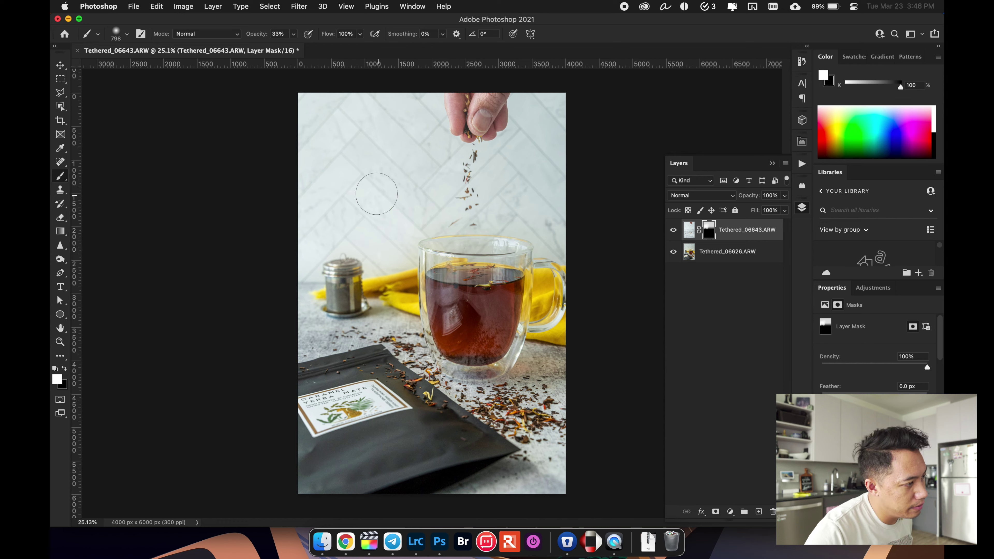
scroll(377, 196, "up", 3)
mouse_move(377, 195)
left_mouse_down()
mouse_move(399, 229)
mouse_move(355, 167)
left_mouse_up()
scroll(355, 166, "up", 3)
key("x")
scroll(317, 260, "down", 5)
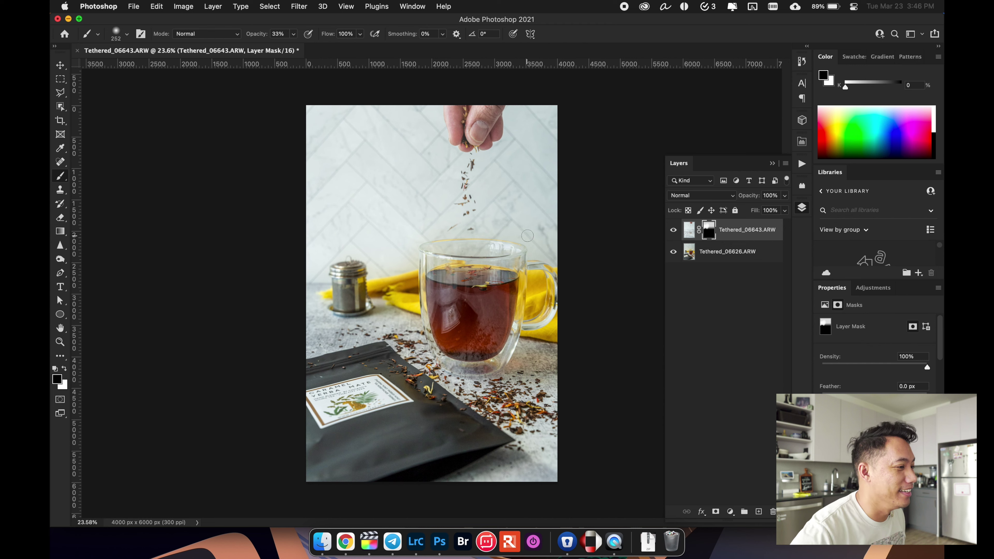
Step: Save the composite, switch to Lightroom Classic, and filter the filmstrip to show only Tethered_06626-Edit.tif
key("super+s")
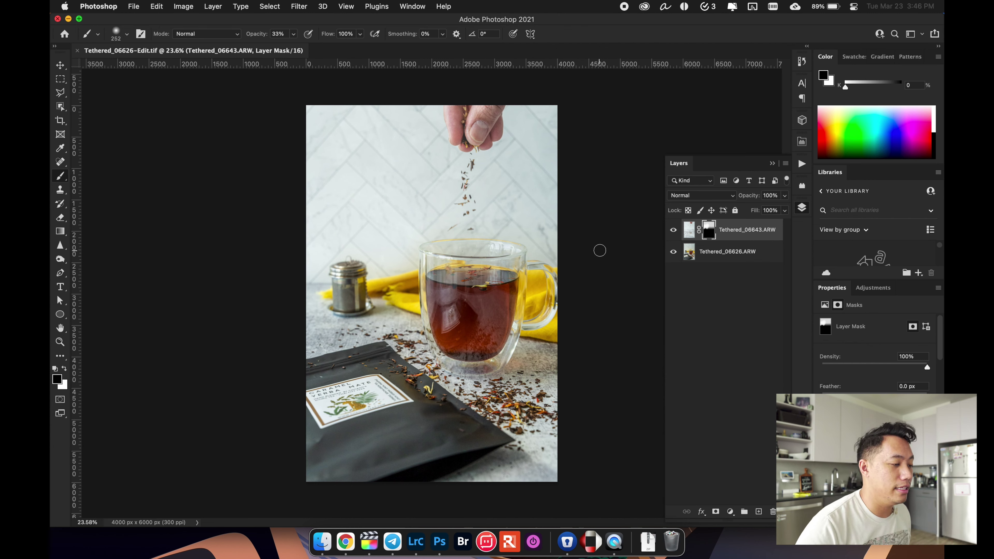
key("super+Tab")
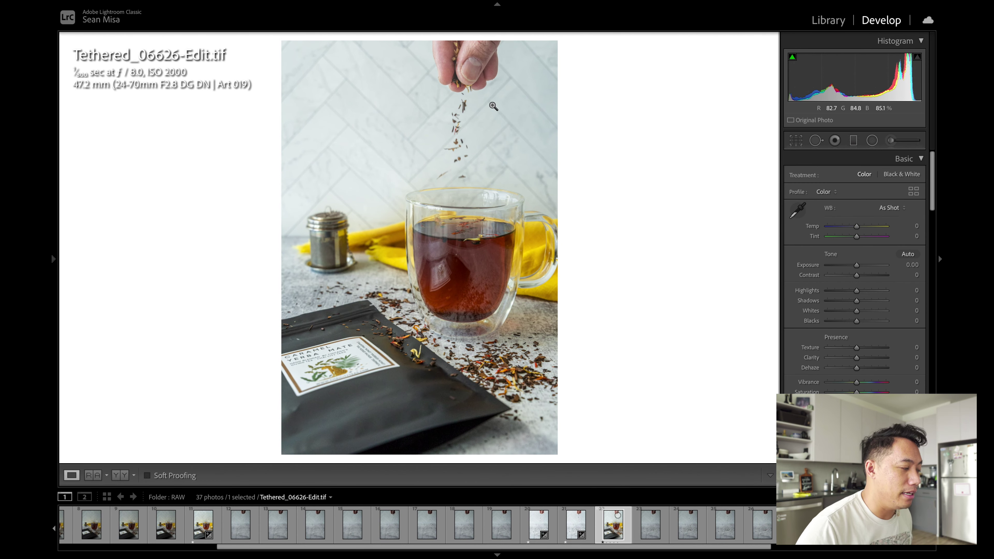
key("ctrl+l")
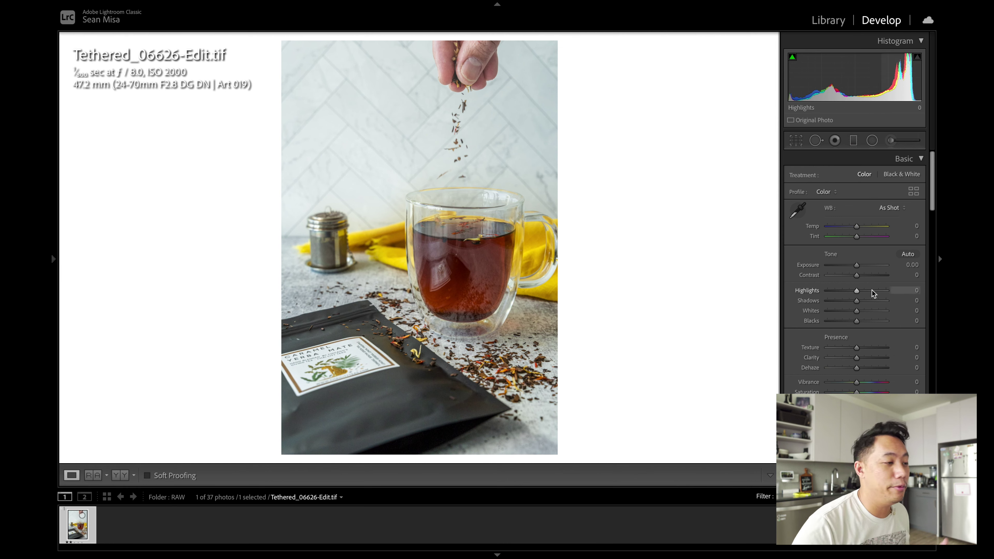
Step: Raise the exposure of Tethered_06626-Edit.tif to +5.00 and undo the change
left_click_drag(856, 265, 901, 262)
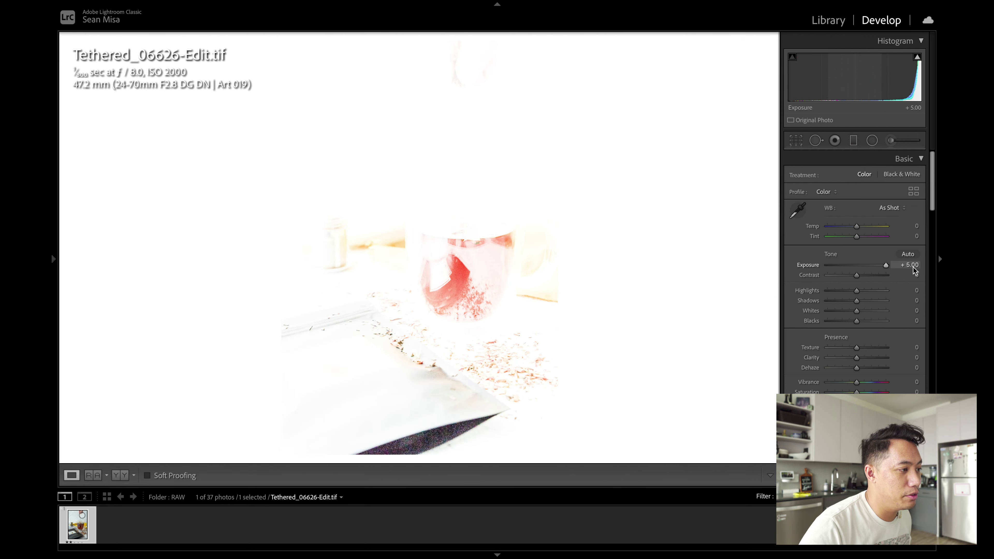
key("ctrl+z")
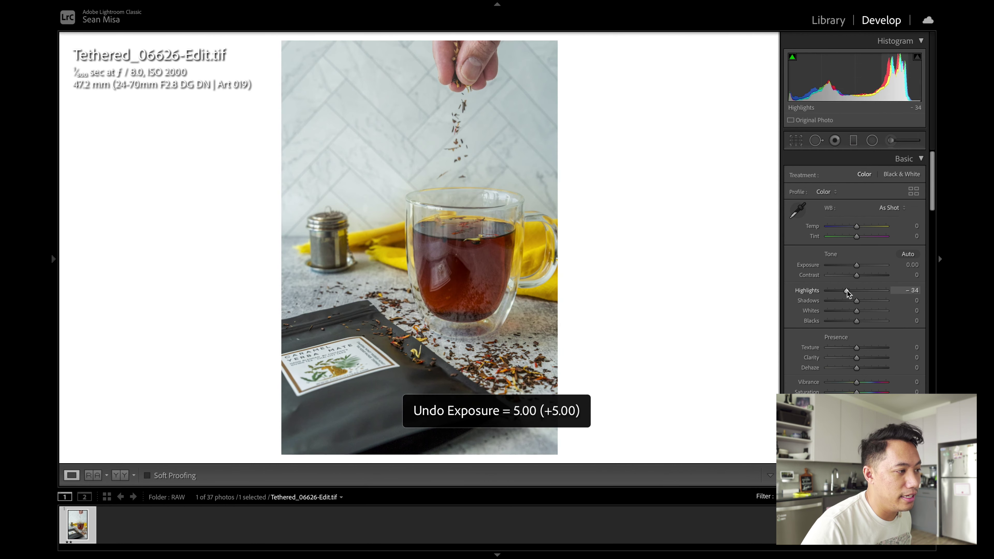